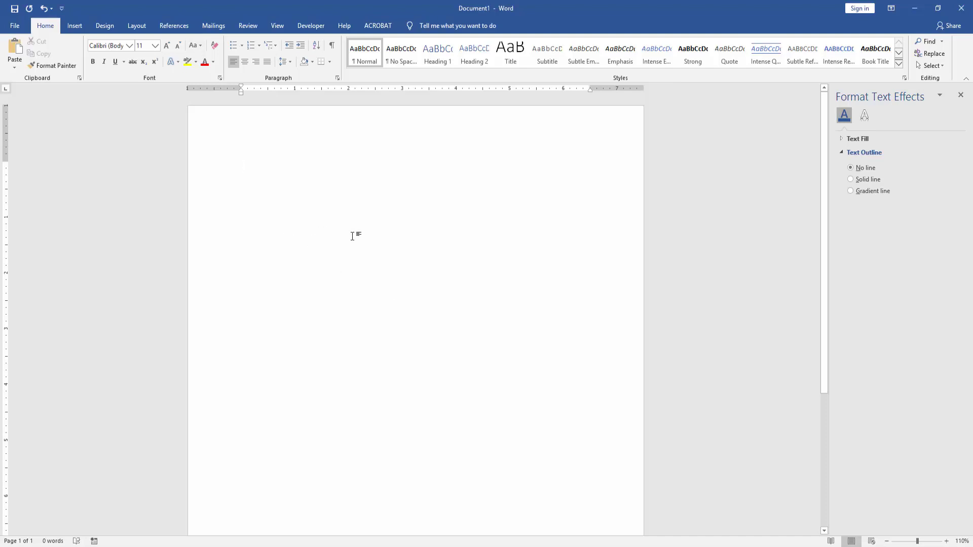
Step: Insert the mi-pham running child photo from the Desktop into the blank document
{"action": "left_click", "coordinate": [74, 27]}
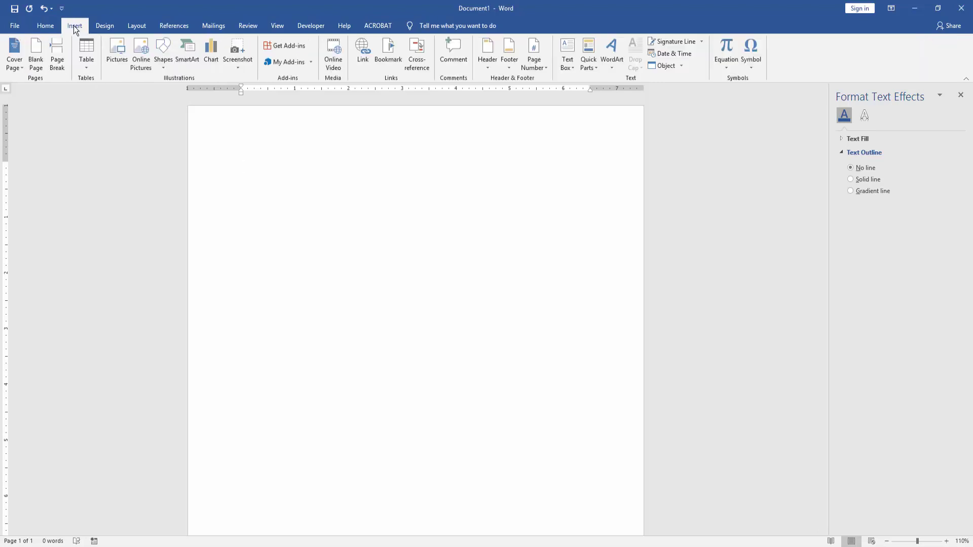
{"action": "left_click", "coordinate": [116, 55]}
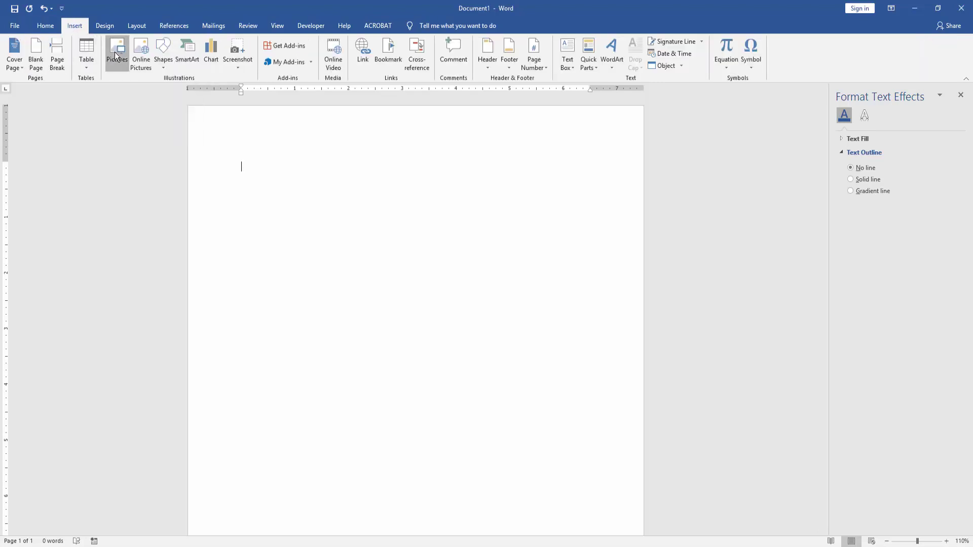
{"action": "left_click", "coordinate": [303, 251]}
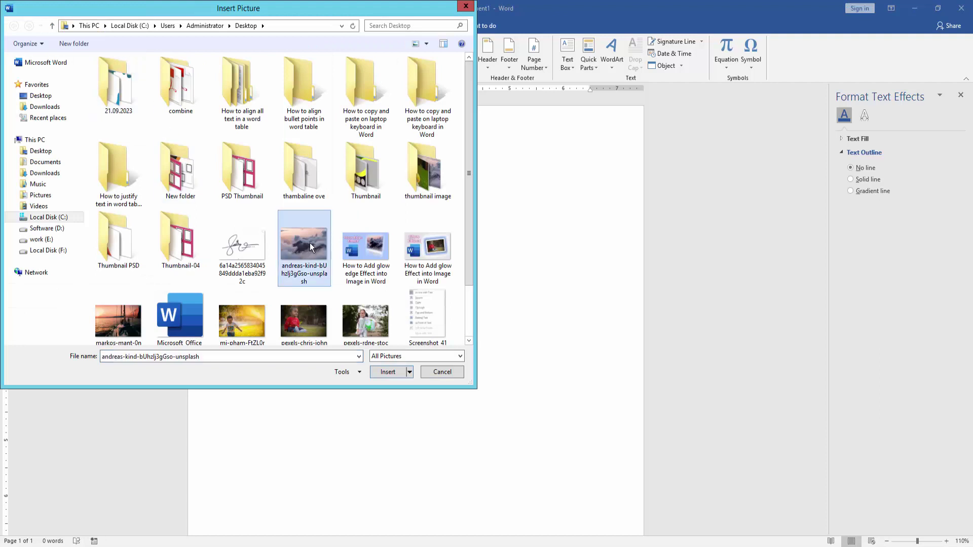
{"action": "scroll", "coordinate": [308, 243], "scroll_direction": "down", "scroll_amount": 3}
{"action": "left_click", "coordinate": [242, 243]}
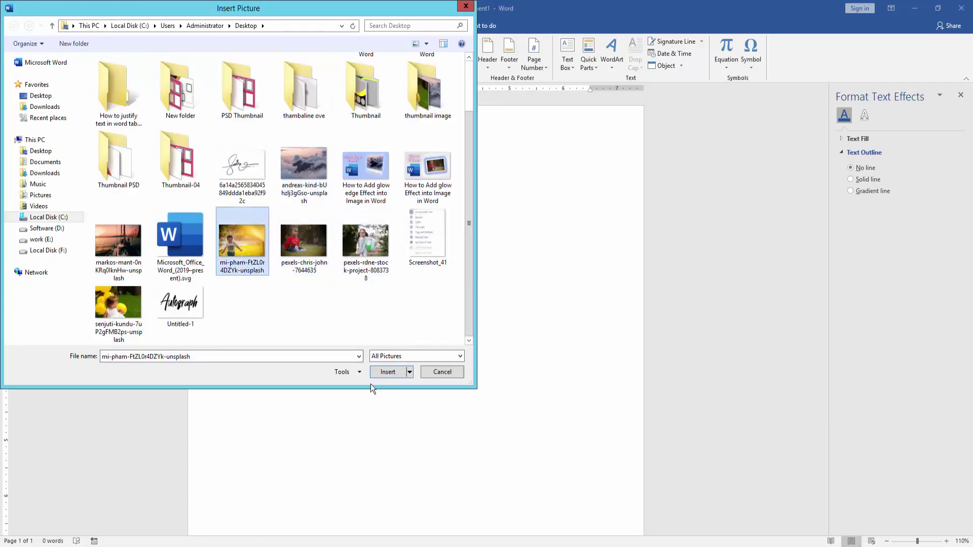
{"action": "left_click", "coordinate": [384, 371]}
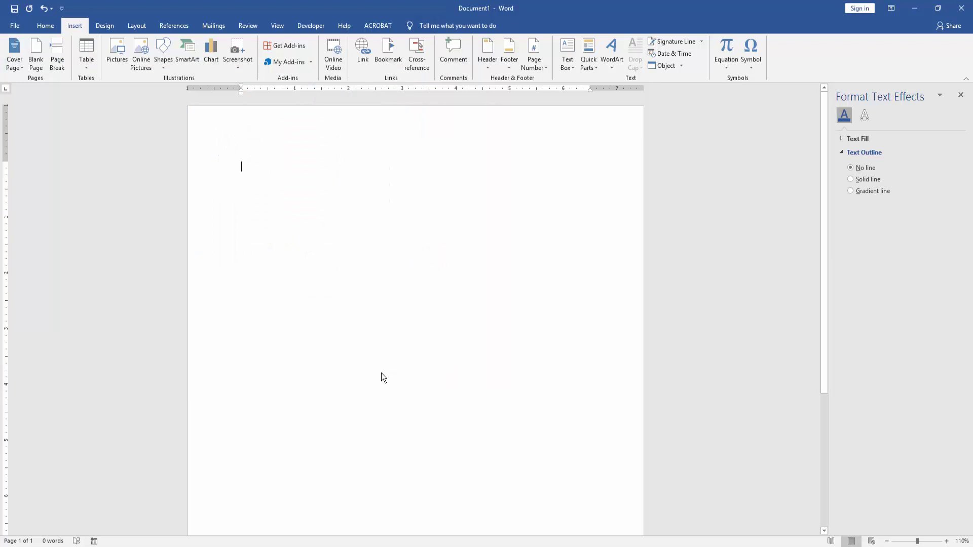
Step: Select the photo and apply a Solid dash style to its picture border
{"action": "left_click", "coordinate": [441, 455]}
{"action": "left_click", "coordinate": [437, 244]}
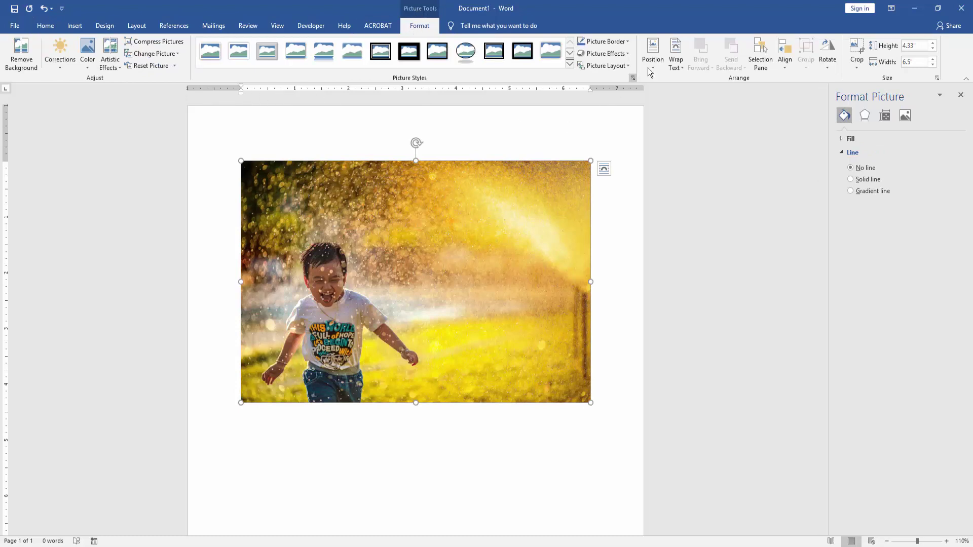
{"action": "left_click", "coordinate": [628, 40]}
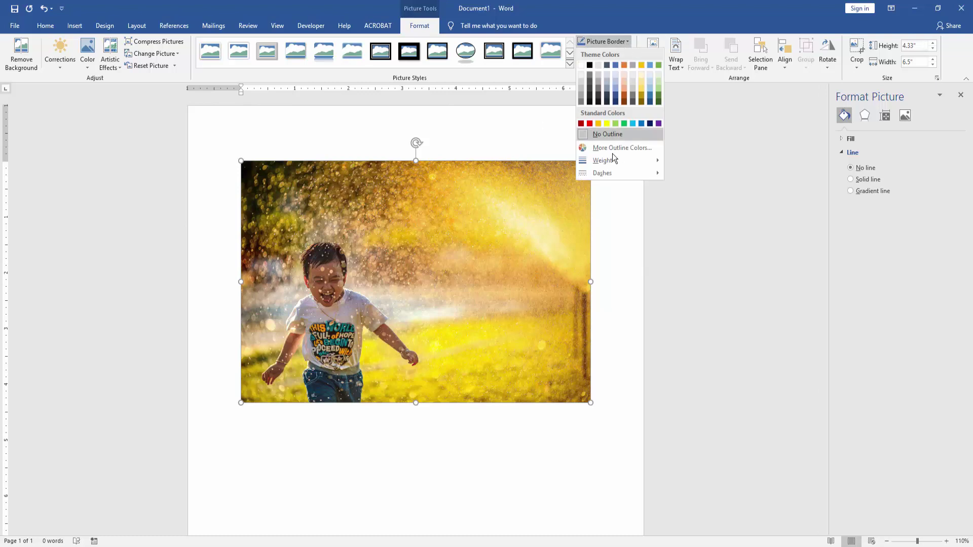
{"action": "mouse_move", "coordinate": [602, 173]}
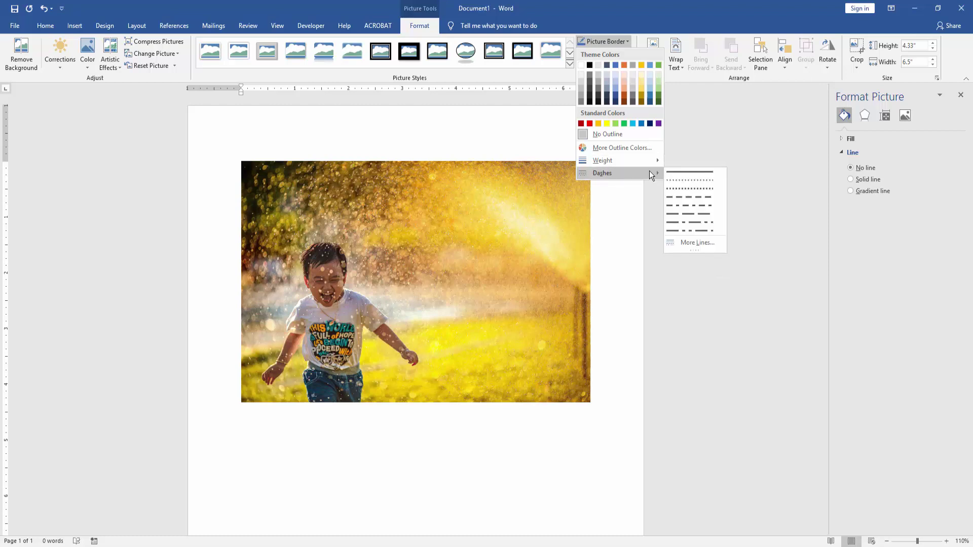
{"action": "left_click", "coordinate": [692, 174]}
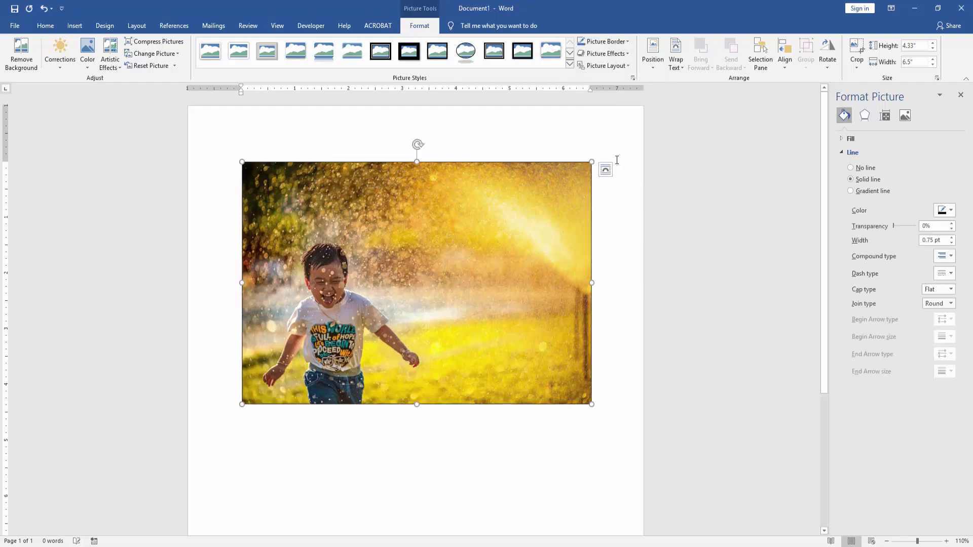
{"action": "left_click", "coordinate": [628, 41]}
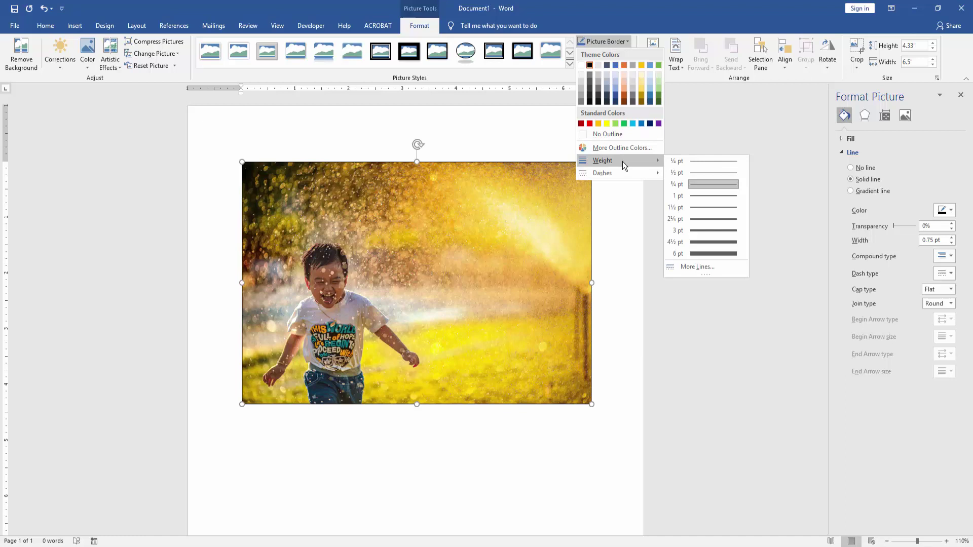
Step: Set the photo's black border weight to 6 pt
{"action": "left_click", "coordinate": [703, 252]}
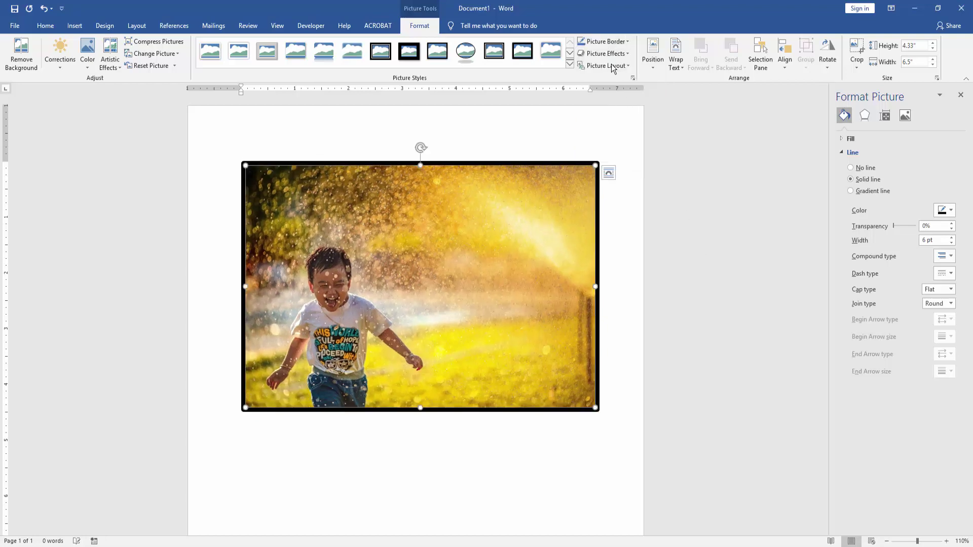
{"action": "left_click", "coordinate": [626, 43]}
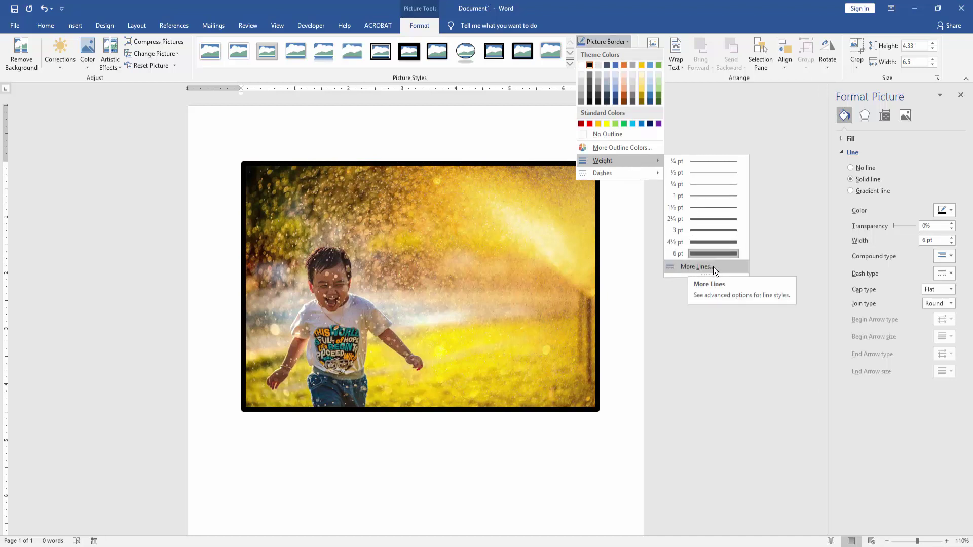
Step: Widen the photo's border to 20 pt in the Format Picture line settings
{"action": "left_click", "coordinate": [713, 267]}
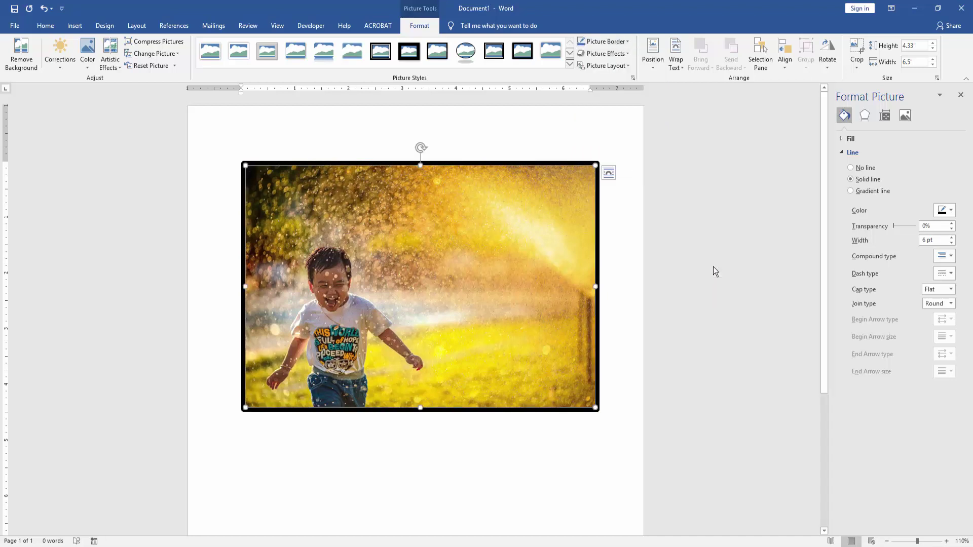
{"action": "double_click", "coordinate": [930, 241]}
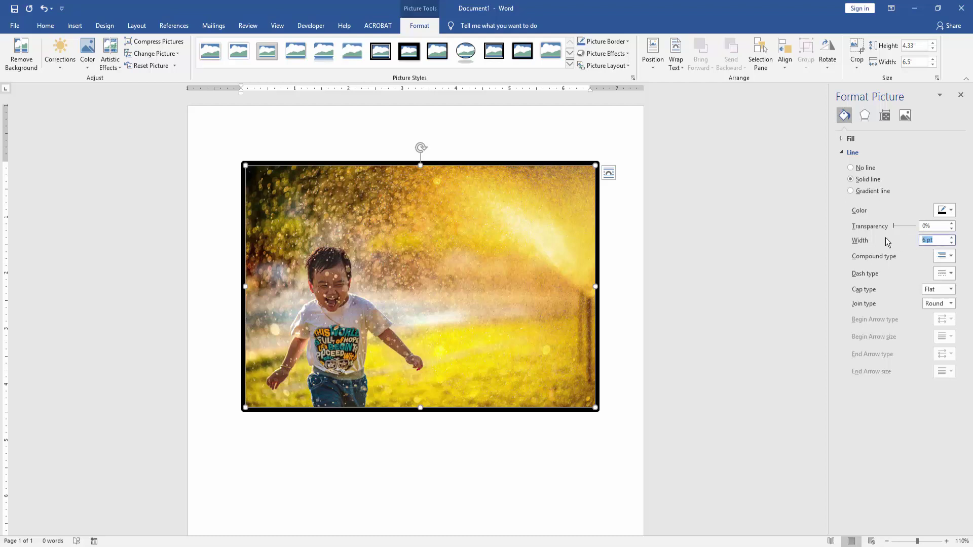
{"action": "type", "text": "20"}
{"action": "key", "text": "Return"}
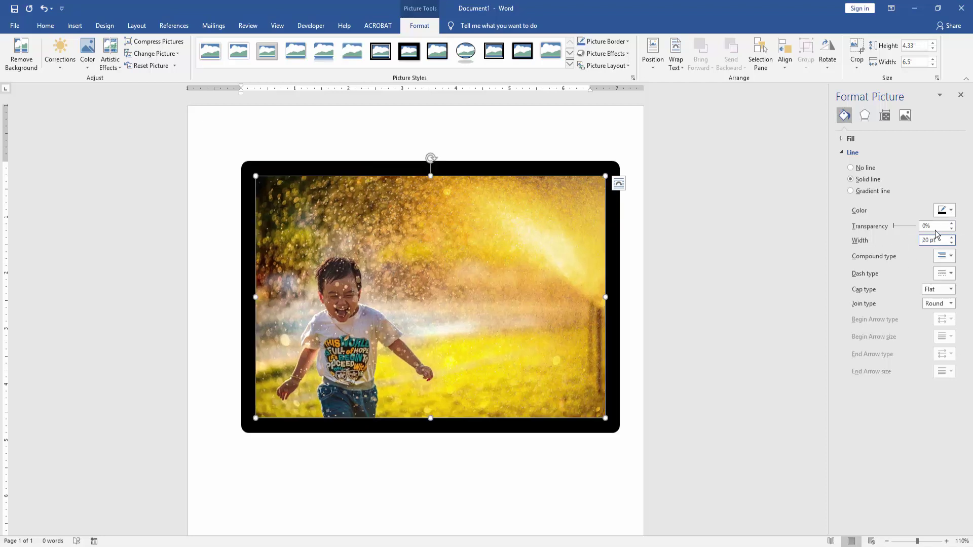
{"action": "left_click", "coordinate": [950, 256]}
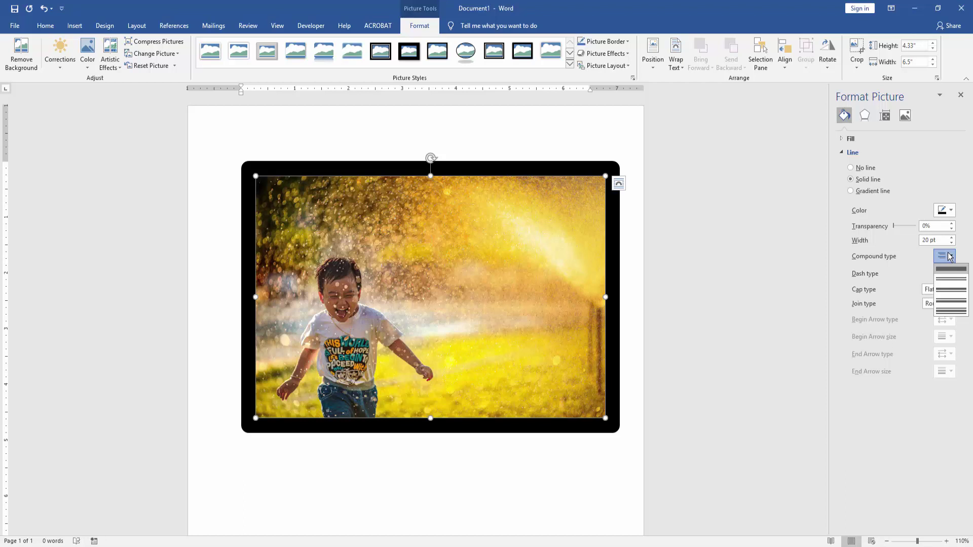
Step: Change the border's compound type from double to triple line and raise its width to 20.75 pt
{"action": "left_click", "coordinate": [950, 258]}
{"action": "left_click", "coordinate": [950, 273]}
{"action": "left_click", "coordinate": [947, 282]}
{"action": "left_click", "coordinate": [950, 257]}
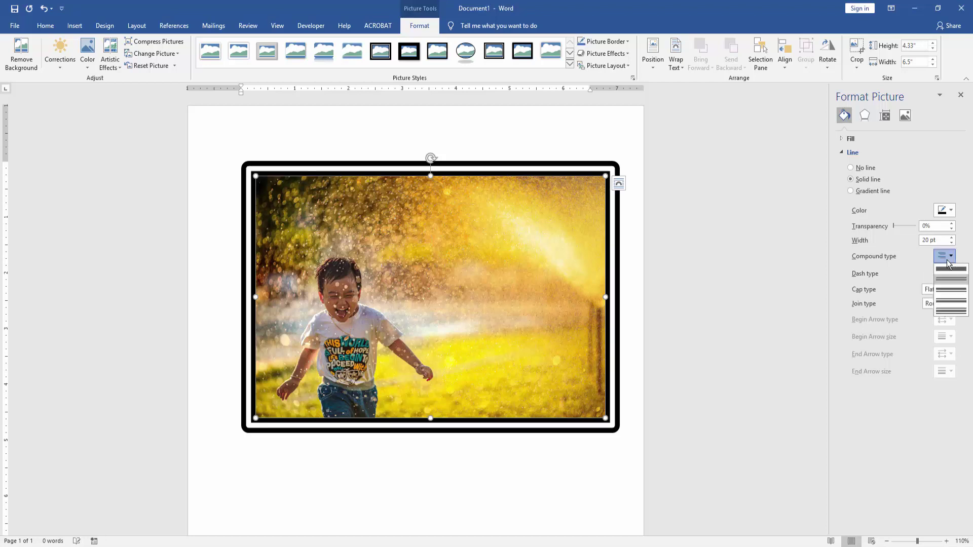
{"action": "left_click", "coordinate": [951, 313]}
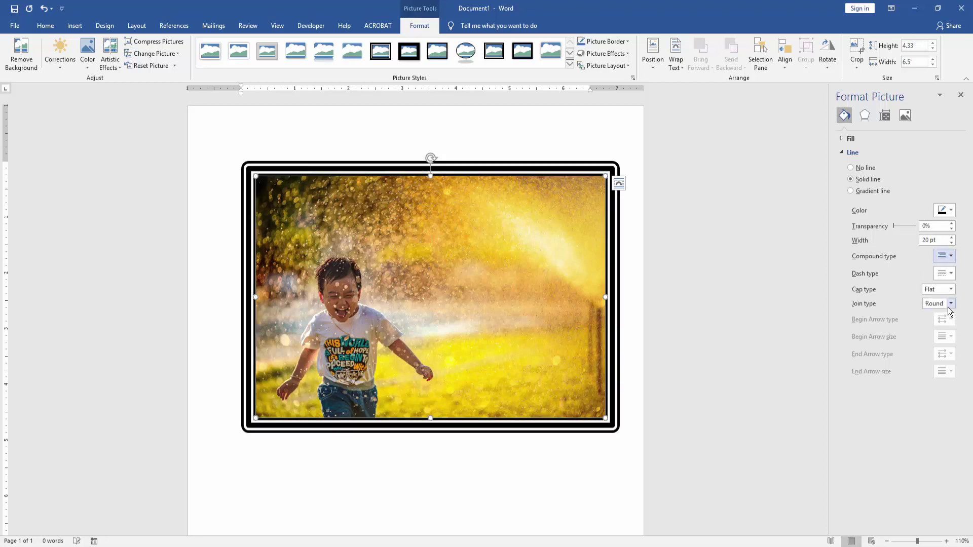
{"action": "left_click", "coordinate": [952, 238]}
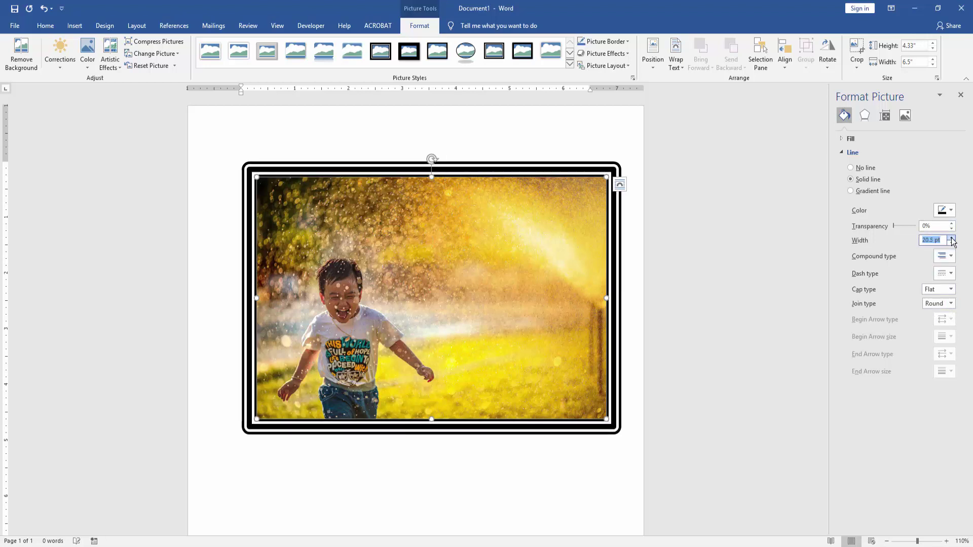
{"action": "left_click", "coordinate": [513, 448]}
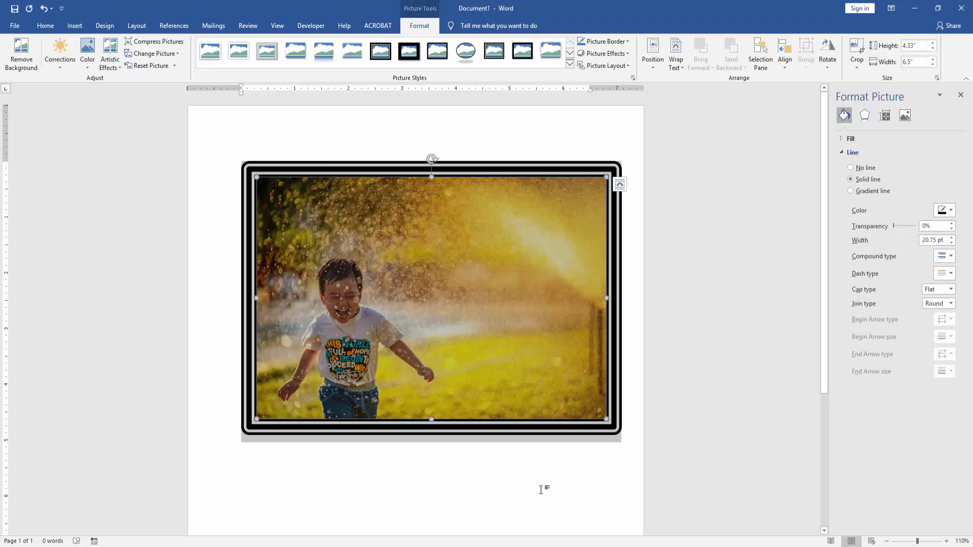